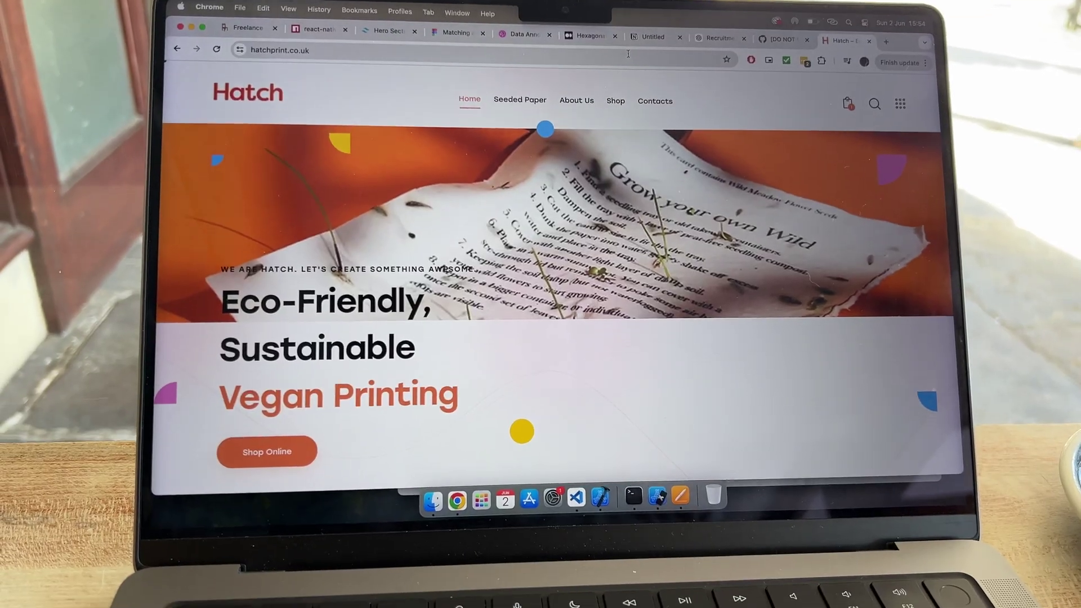
{"action": "scroll", "coordinate": [650, 254], "scroll_direction": "down", "scroll_amount": 5}
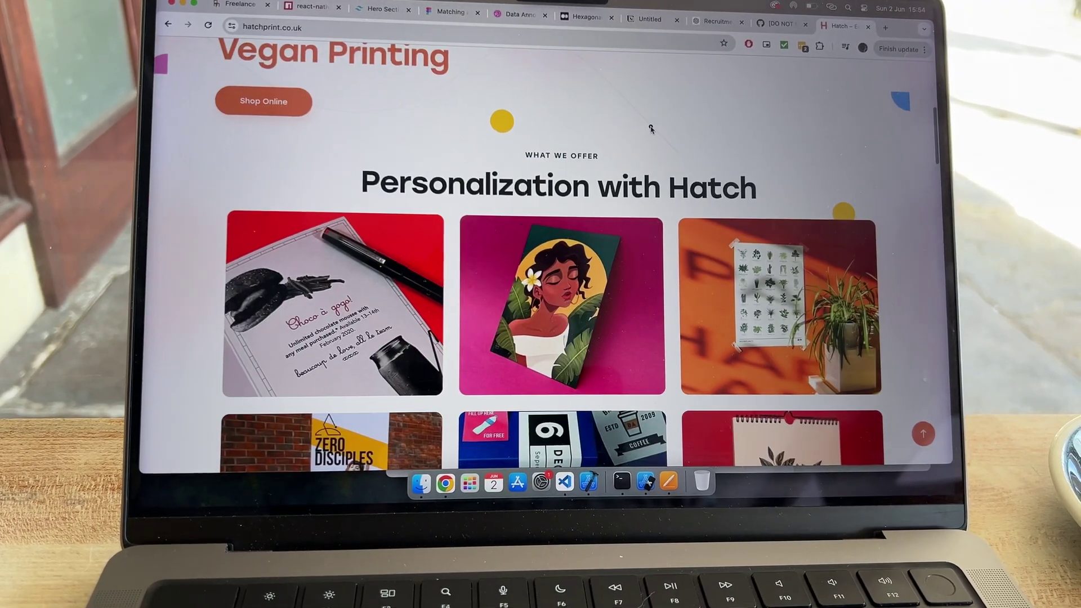
{"action": "scroll", "coordinate": [650, 253], "scroll_direction": "down", "scroll_amount": 5}
{"action": "scroll", "coordinate": [654, 253], "scroll_direction": "down", "scroll_amount": 5}
{"action": "scroll", "coordinate": [654, 253], "scroll_direction": "down", "scroll_amount": 3}
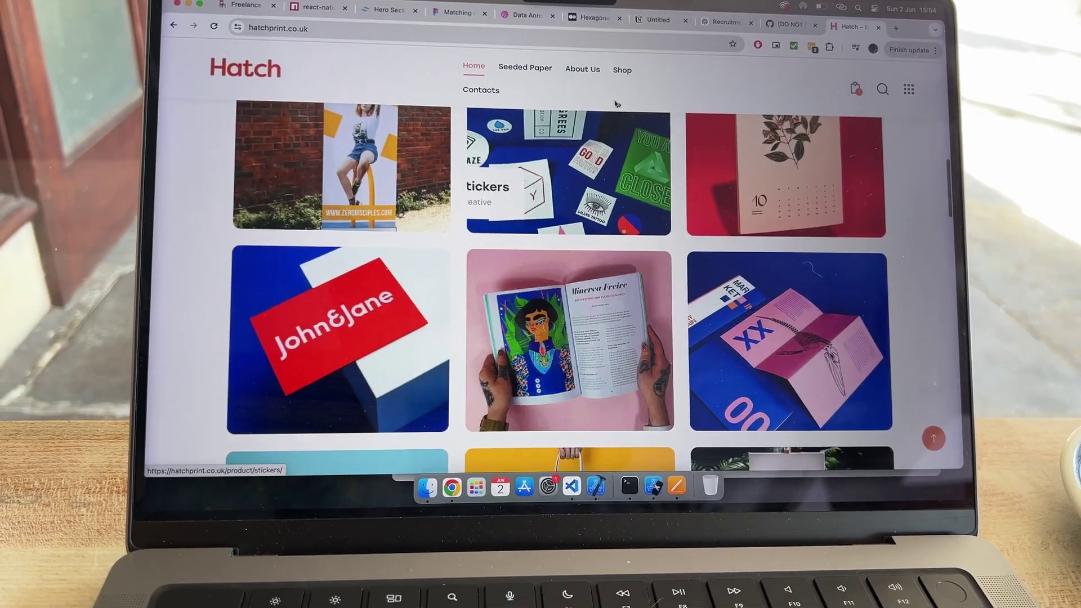
Step: Go to the Hatch shop listing and open the Seeded Flyers and Leaflets product
{"action": "left_click", "coordinate": [624, 75]}
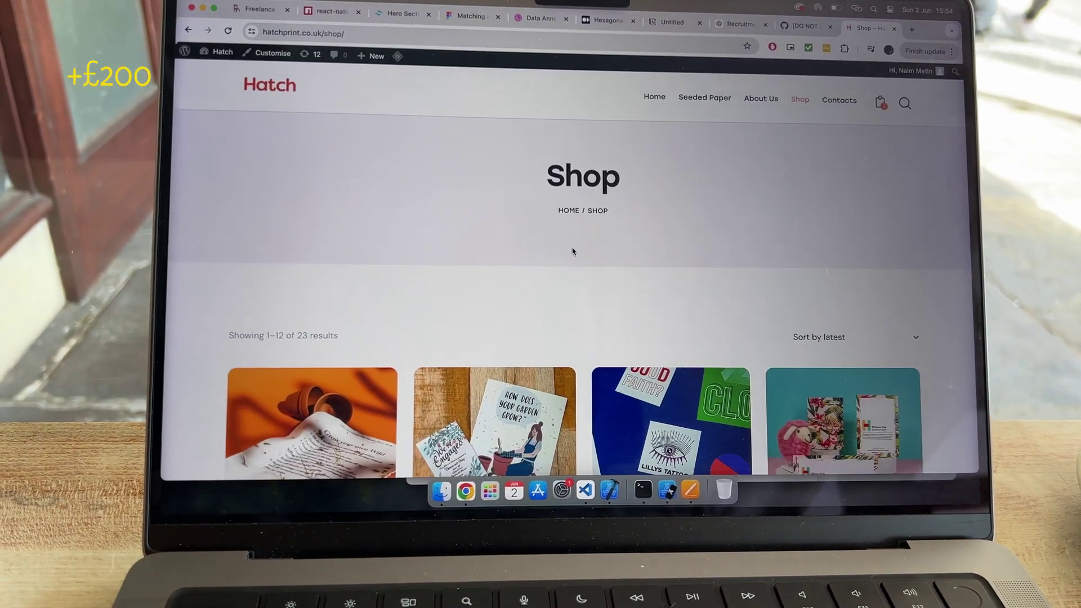
{"action": "scroll", "coordinate": [566, 238], "scroll_direction": "down", "scroll_amount": 5}
{"action": "scroll", "coordinate": [566, 238], "scroll_direction": "down", "scroll_amount": 2}
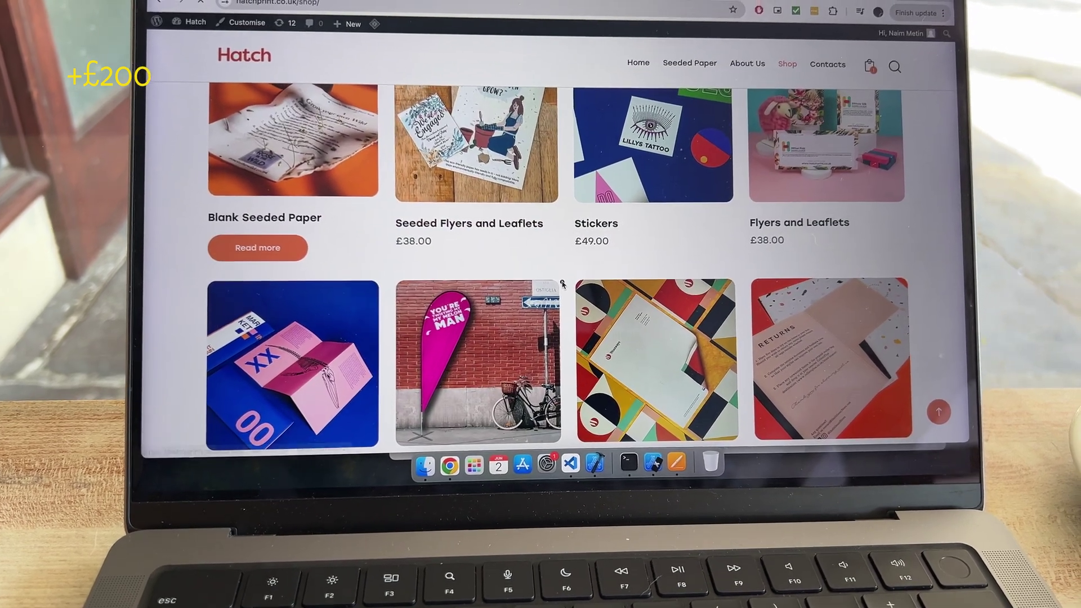
{"action": "mouse_move", "coordinate": [650, 345]}
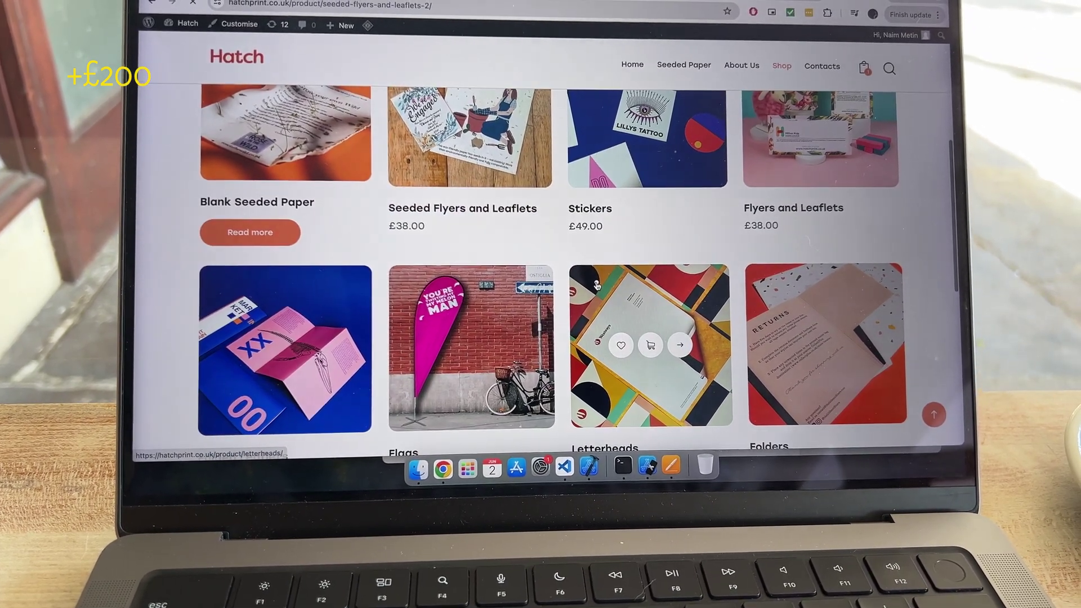
{"action": "left_click", "coordinate": [470, 136]}
{"action": "scroll", "coordinate": [591, 254], "scroll_direction": "down", "scroll_amount": 5}
{"action": "scroll", "coordinate": [672, 326], "scroll_direction": "up", "scroll_amount": 3}
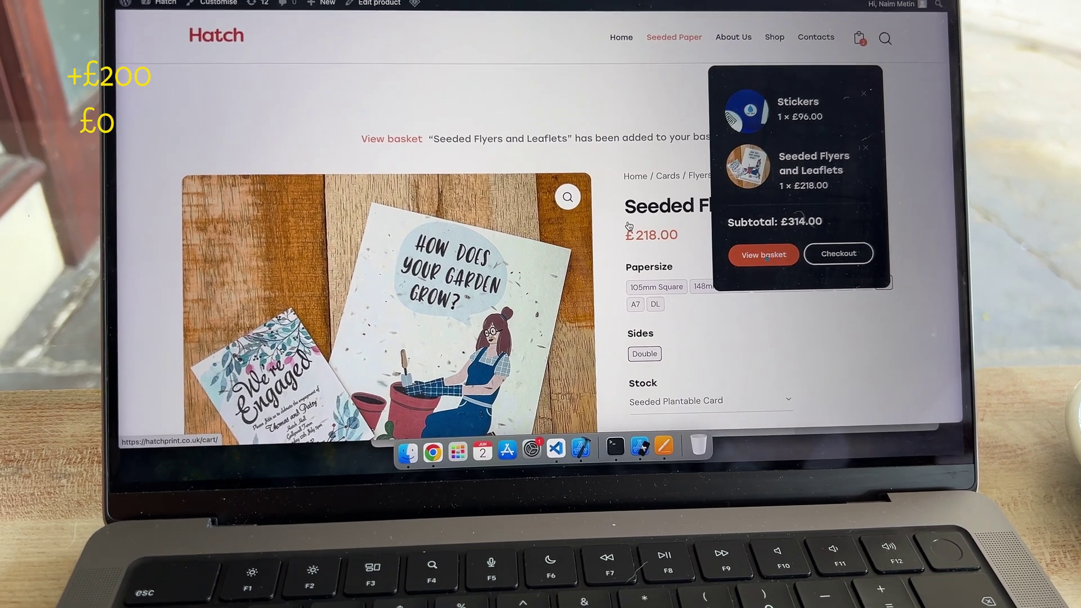
Step: Open the full basket from the mini cart to see the £314.00 total
{"action": "left_click", "coordinate": [629, 227]}
{"action": "scroll", "coordinate": [589, 242], "scroll_direction": "down", "scroll_amount": 5}
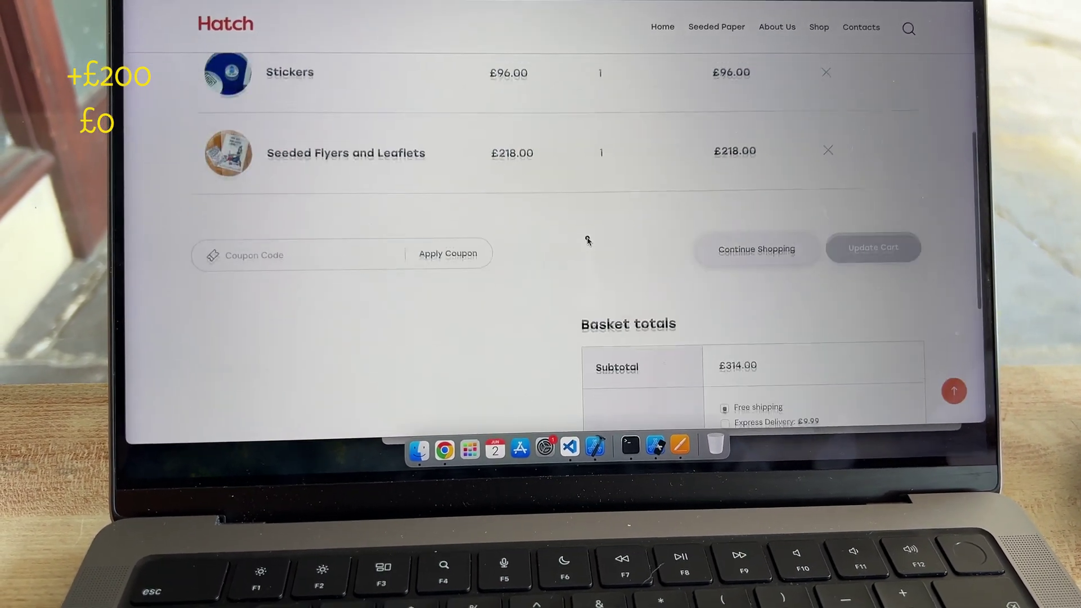
{"action": "scroll", "coordinate": [589, 242], "scroll_direction": "down", "scroll_amount": 5}
{"action": "scroll", "coordinate": [582, 243], "scroll_direction": "down", "scroll_amount": 5}
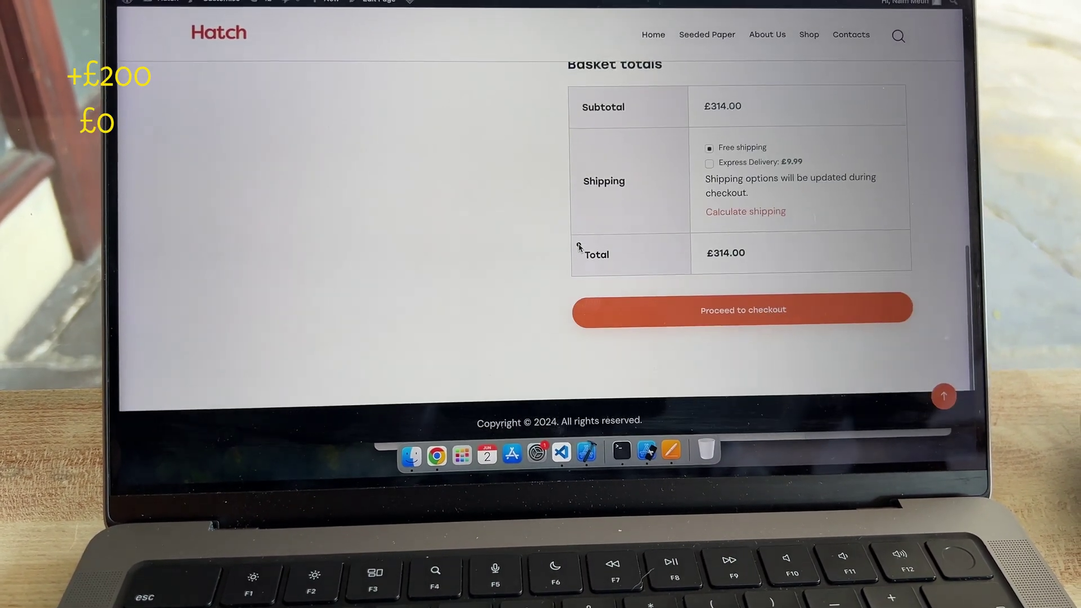
{"action": "scroll", "coordinate": [580, 247], "scroll_direction": "up", "scroll_amount": 2}
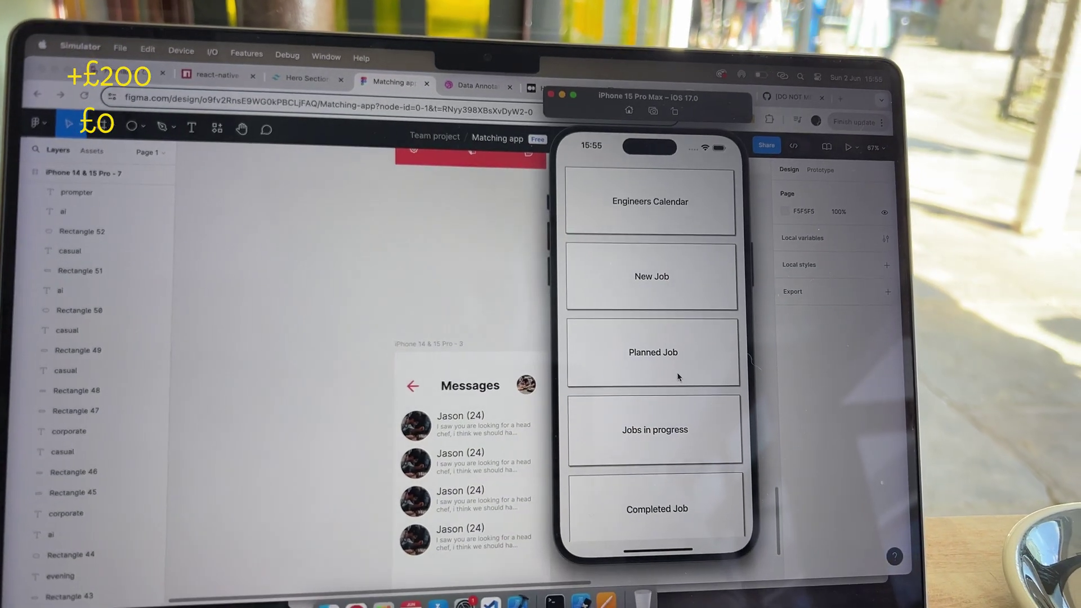
{"action": "scroll", "coordinate": [678, 377], "scroll_direction": "down", "scroll_amount": 3}
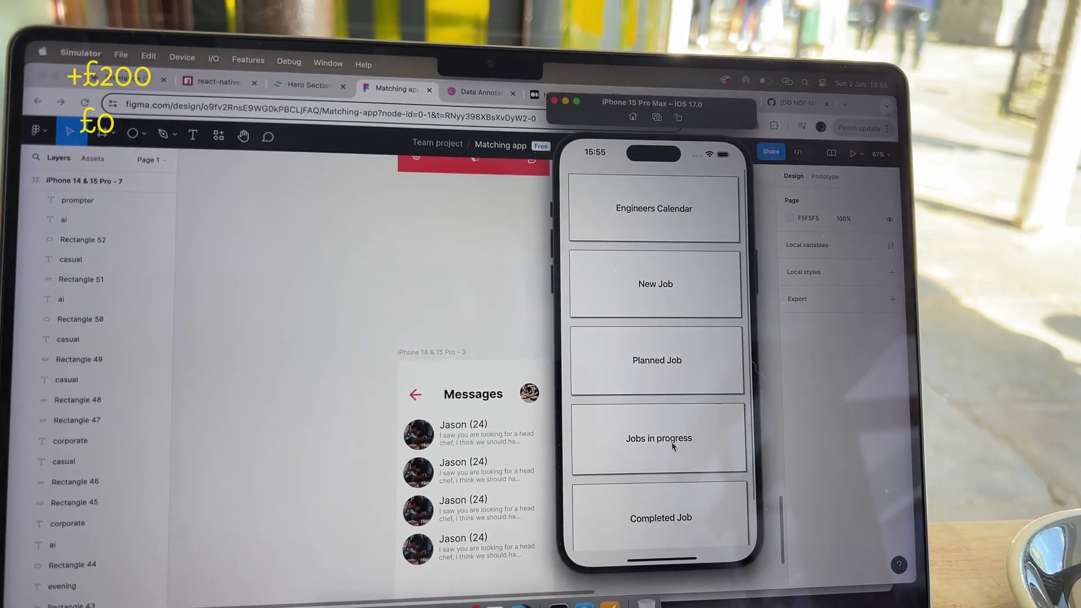
{"action": "left_click", "coordinate": [671, 442]}
{"action": "scroll", "coordinate": [661, 361], "scroll_direction": "down", "scroll_amount": 2}
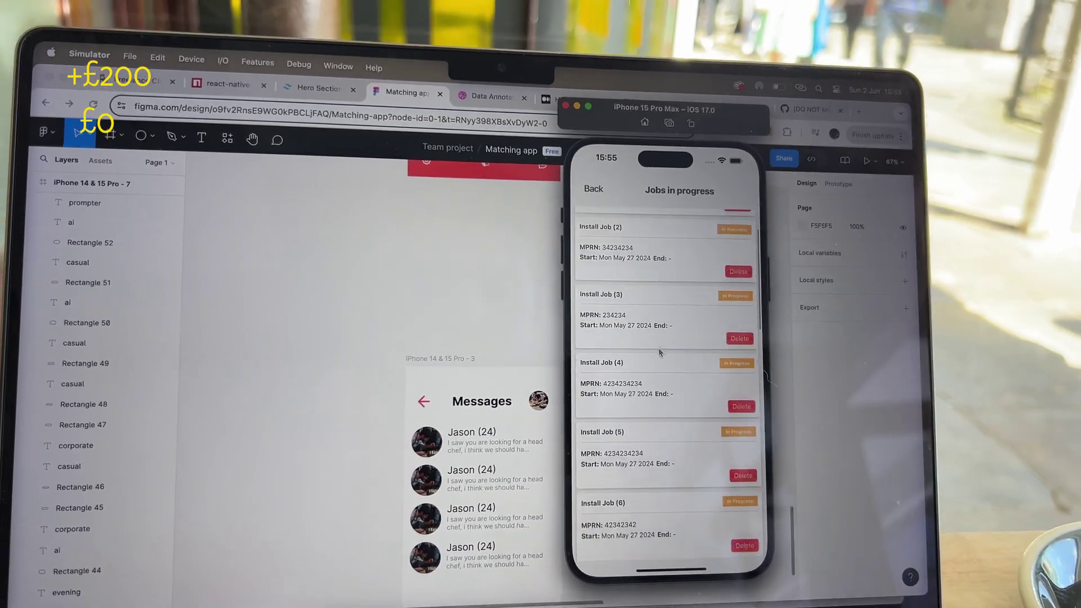
{"action": "scroll", "coordinate": [660, 363], "scroll_direction": "up", "scroll_amount": 3}
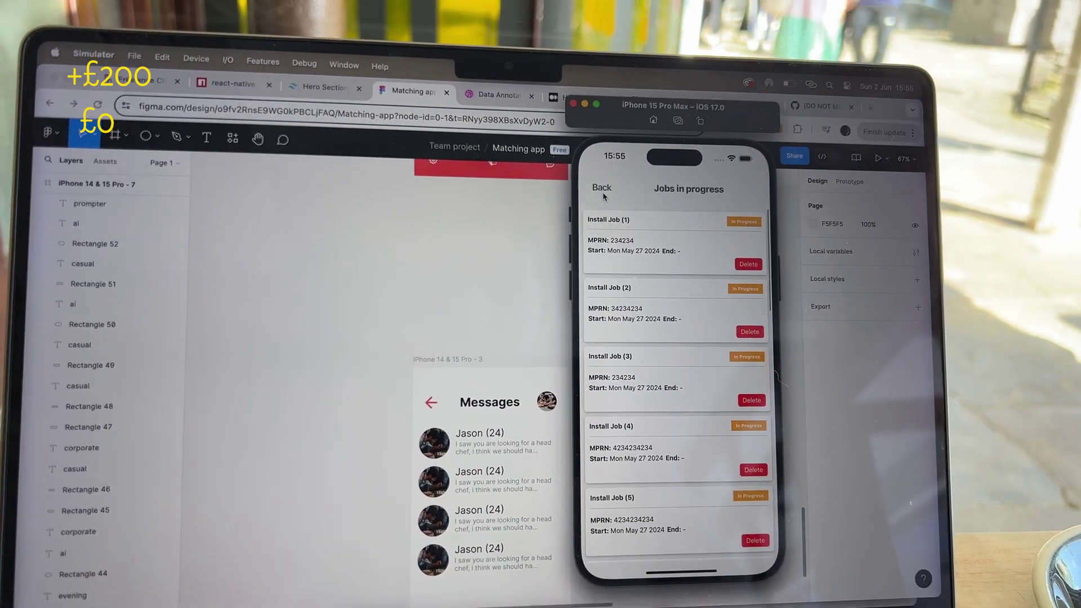
{"action": "left_click", "coordinate": [603, 187]}
{"action": "left_click", "coordinate": [659, 287]}
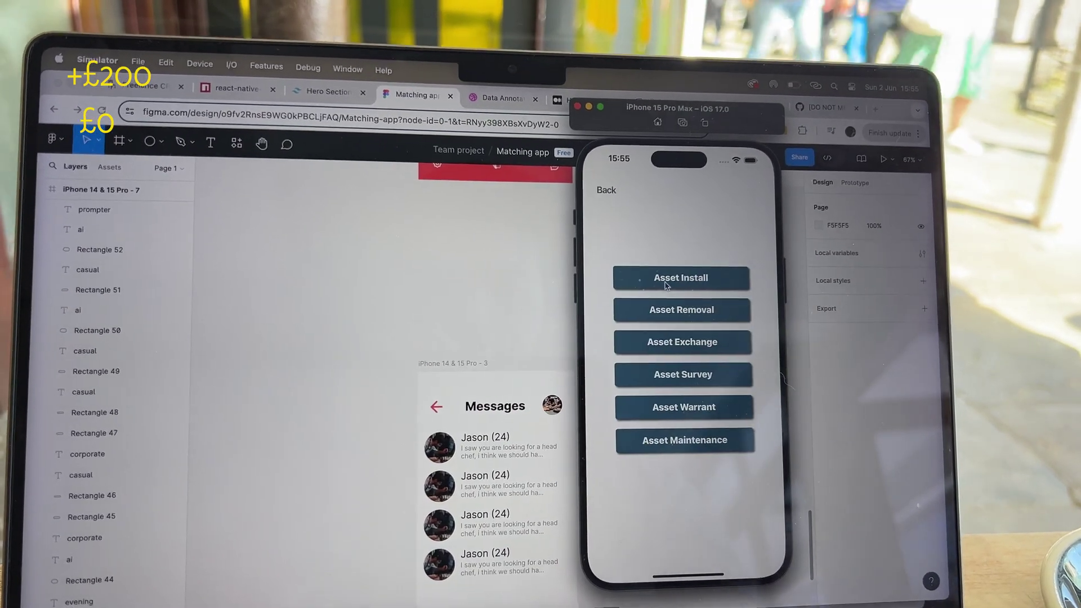
{"action": "left_click", "coordinate": [667, 278]}
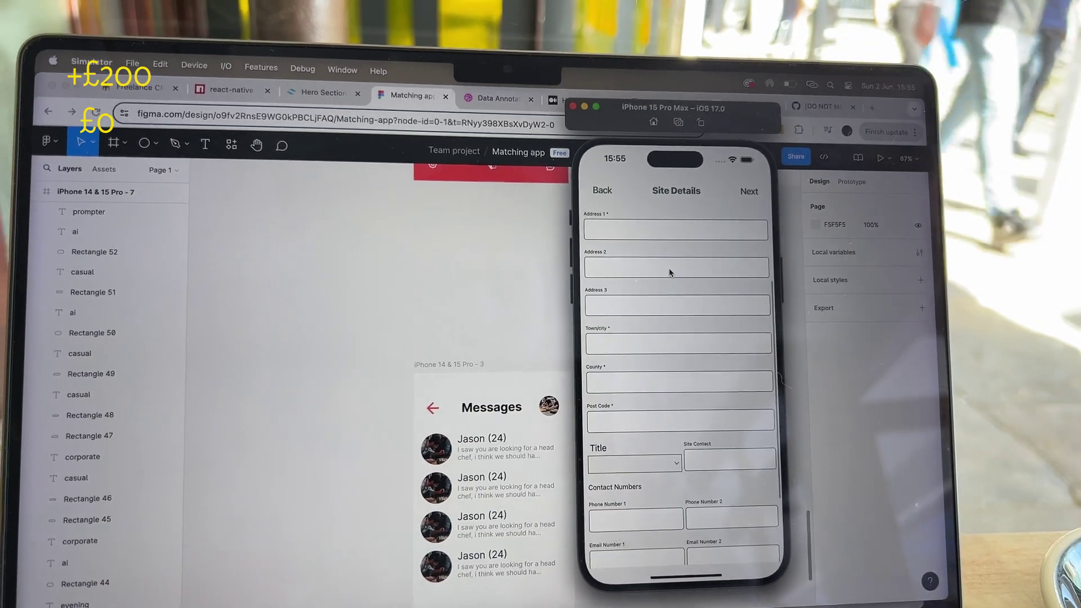
{"action": "left_click", "coordinate": [604, 189]}
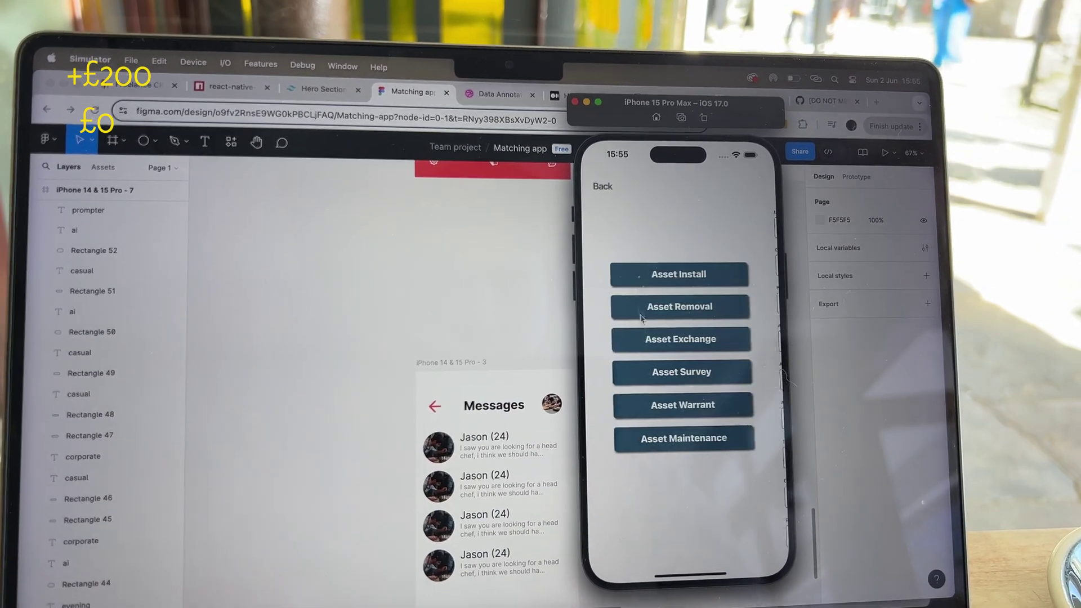
{"action": "left_click", "coordinate": [603, 185]}
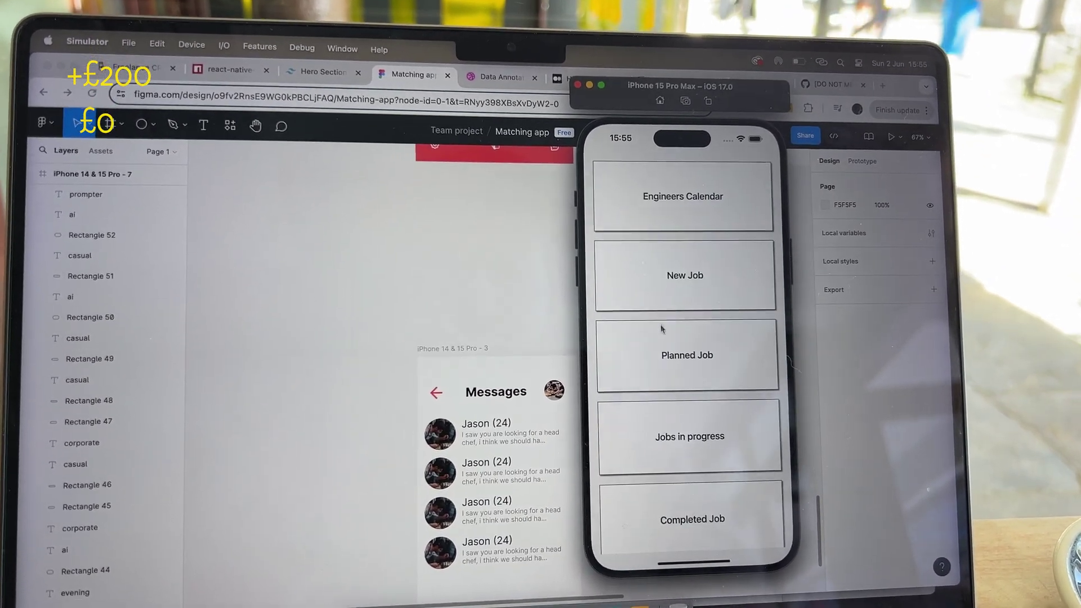
{"action": "scroll", "coordinate": [661, 333], "scroll_direction": "down", "scroll_amount": 3}
{"action": "scroll", "coordinate": [650, 363], "scroll_direction": "up", "scroll_amount": 3}
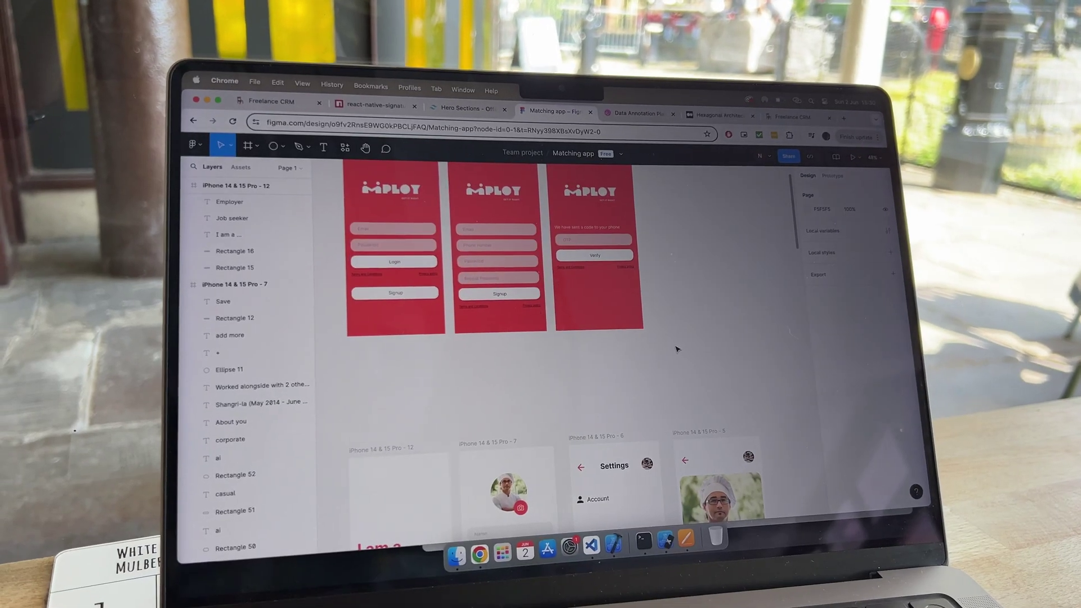
{"action": "scroll", "coordinate": [682, 341], "scroll_direction": "down", "scroll_amount": 5}
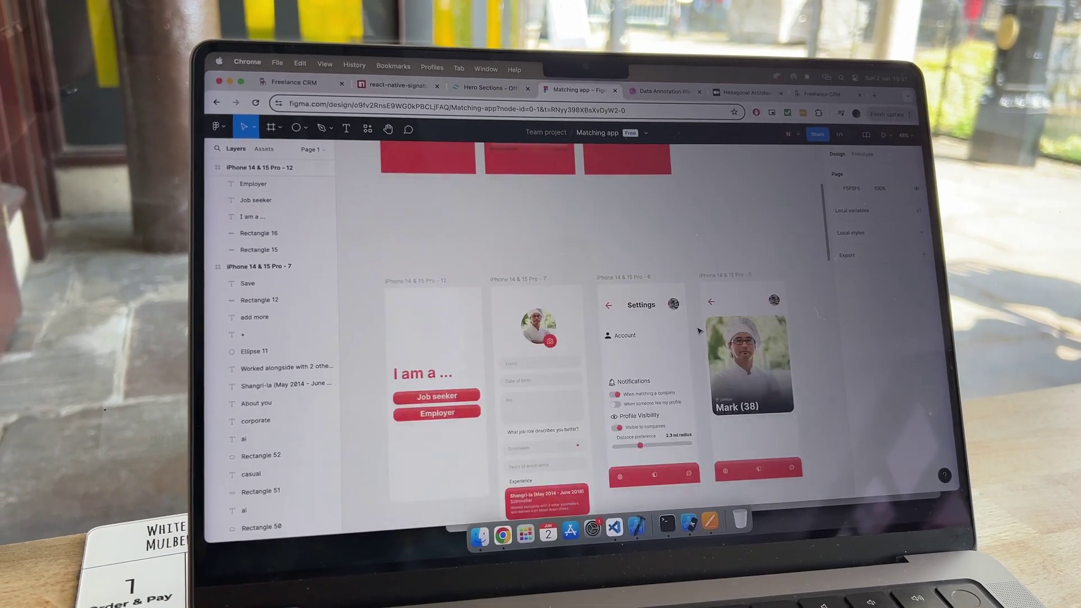
{"action": "scroll", "coordinate": [683, 341], "scroll_direction": "down", "scroll_amount": 3}
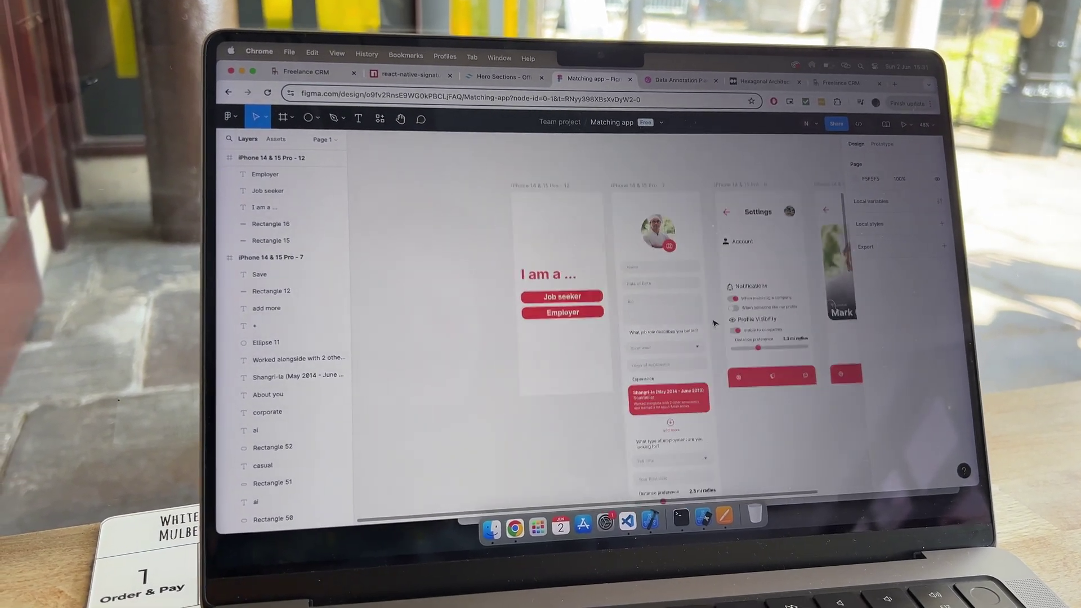
{"action": "scroll", "coordinate": [705, 324], "scroll_direction": "up", "scroll_amount": 5}
{"action": "scroll", "coordinate": [716, 329], "scroll_direction": "down", "scroll_amount": 5}
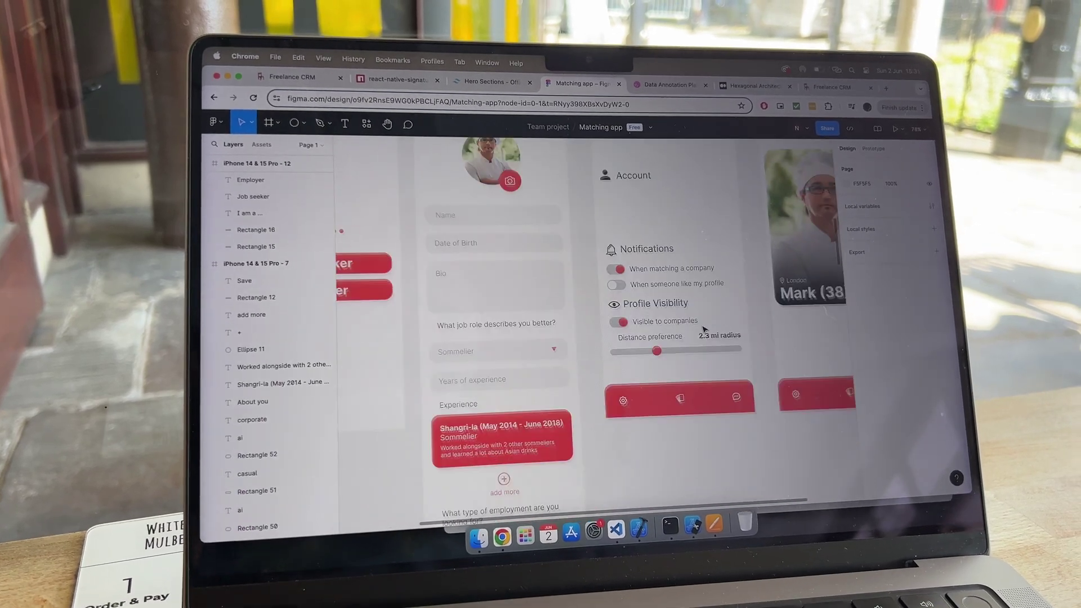
{"action": "scroll", "coordinate": [697, 340], "scroll_direction": "down", "scroll_amount": 3}
{"action": "scroll", "coordinate": [696, 340], "scroll_direction": "down", "scroll_amount": 5}
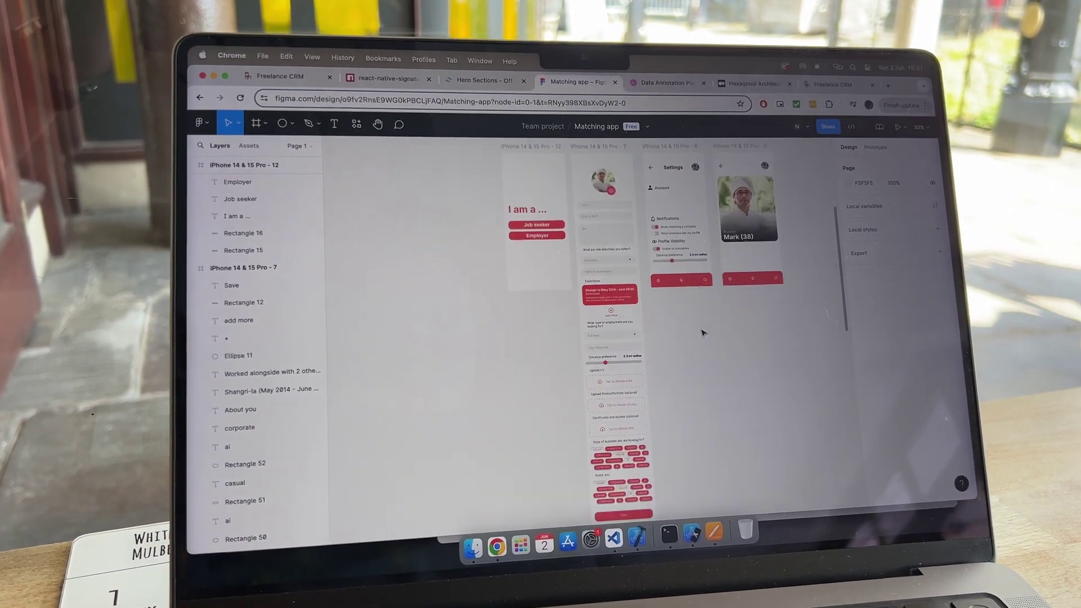
Step: Centre the simulated phone and reject John (3) on the Matches page
{"action": "left_click", "coordinate": [692, 526]}
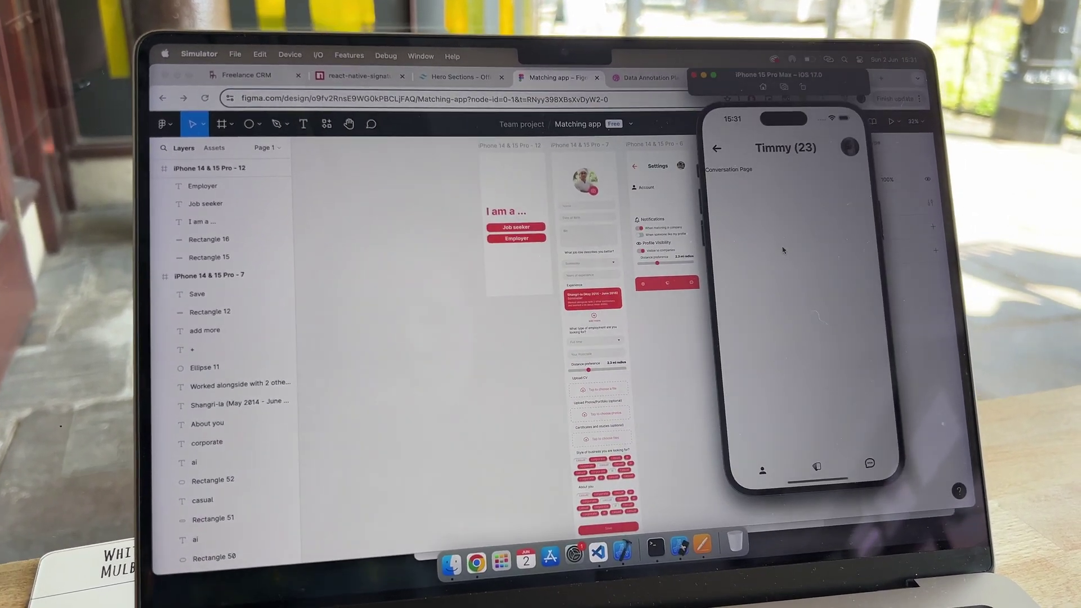
{"action": "left_click_drag", "start_coordinate": [851, 89], "coordinate": [744, 97]}
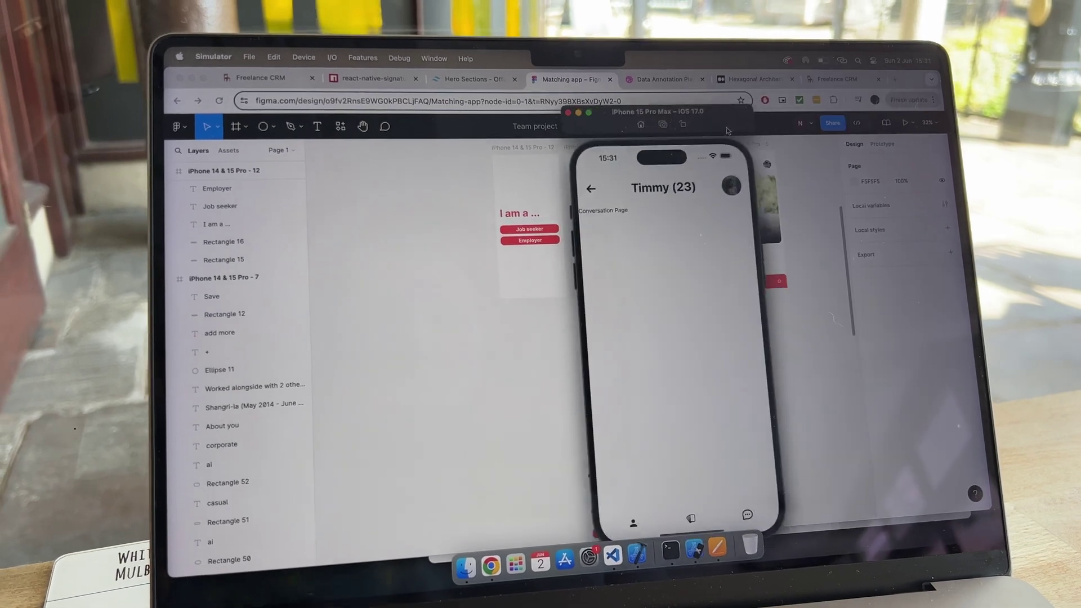
{"action": "left_click", "coordinate": [724, 492]}
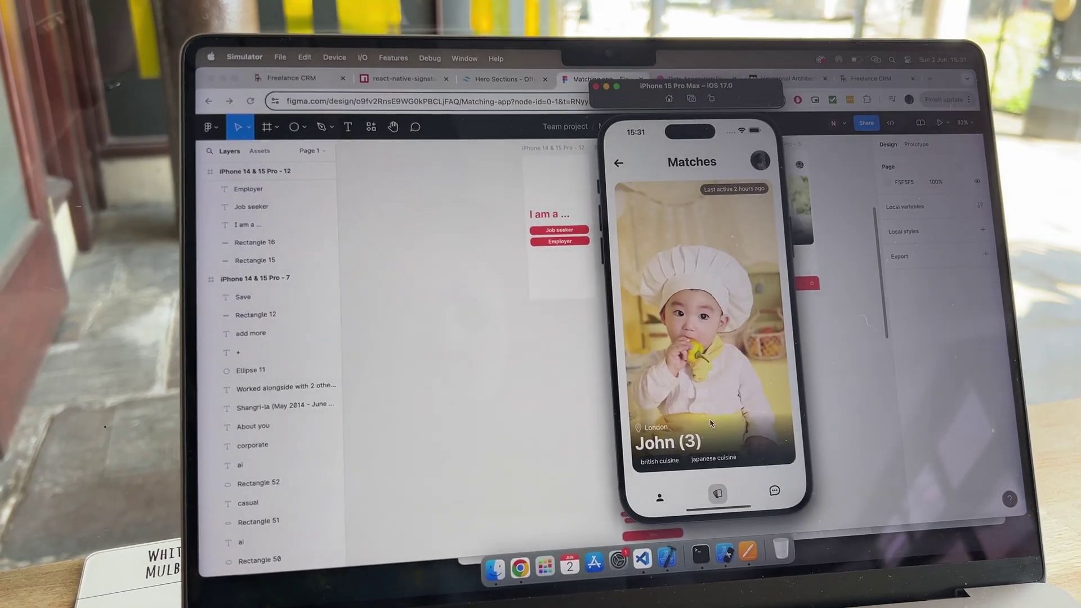
{"action": "left_click_drag", "start_coordinate": [735, 388], "coordinate": [641, 388]}
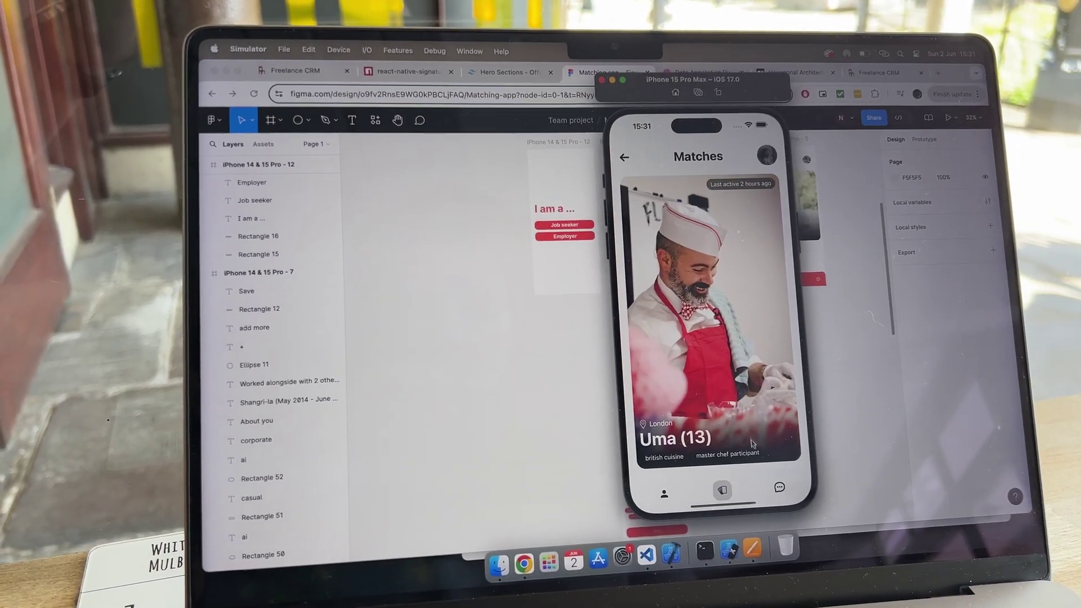
Step: Browse the messages list and Jane (23)'s chat, then return to Matches
{"action": "left_click", "coordinate": [781, 485]}
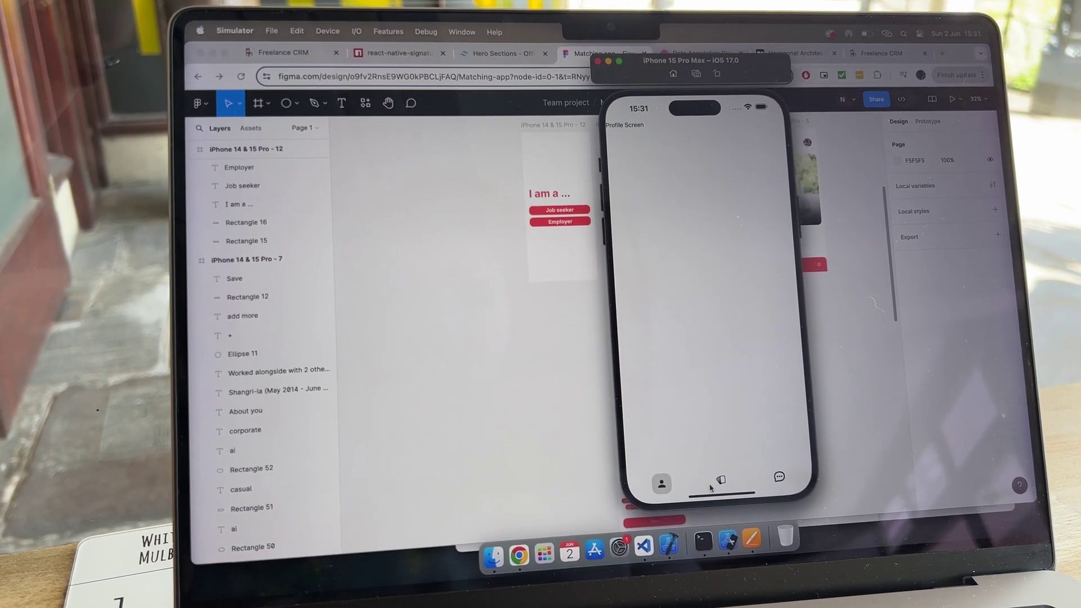
{"action": "left_click", "coordinate": [721, 480]}
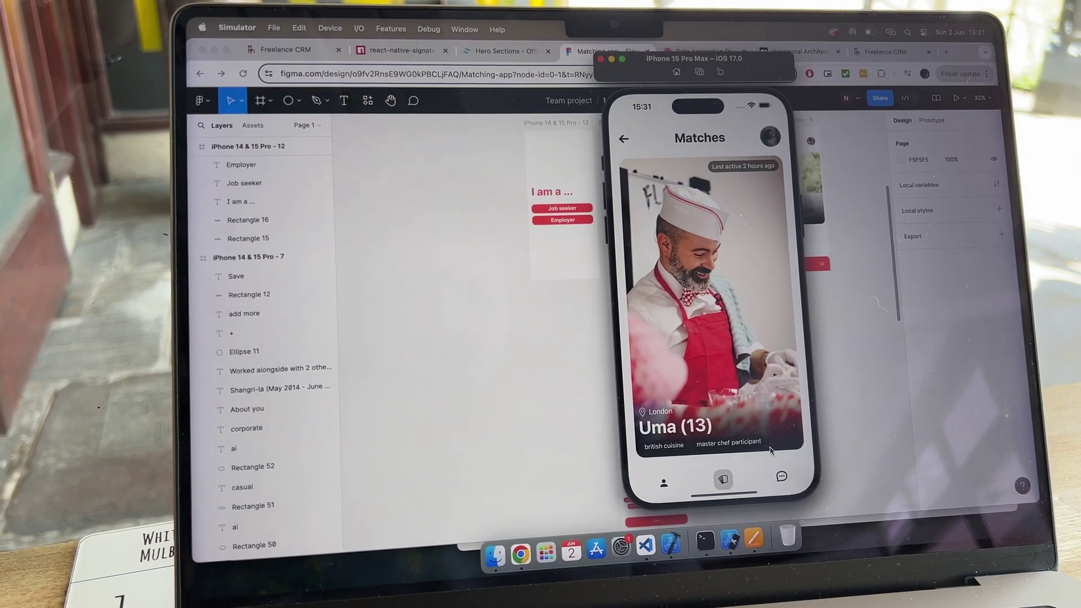
{"action": "left_click", "coordinate": [788, 475]}
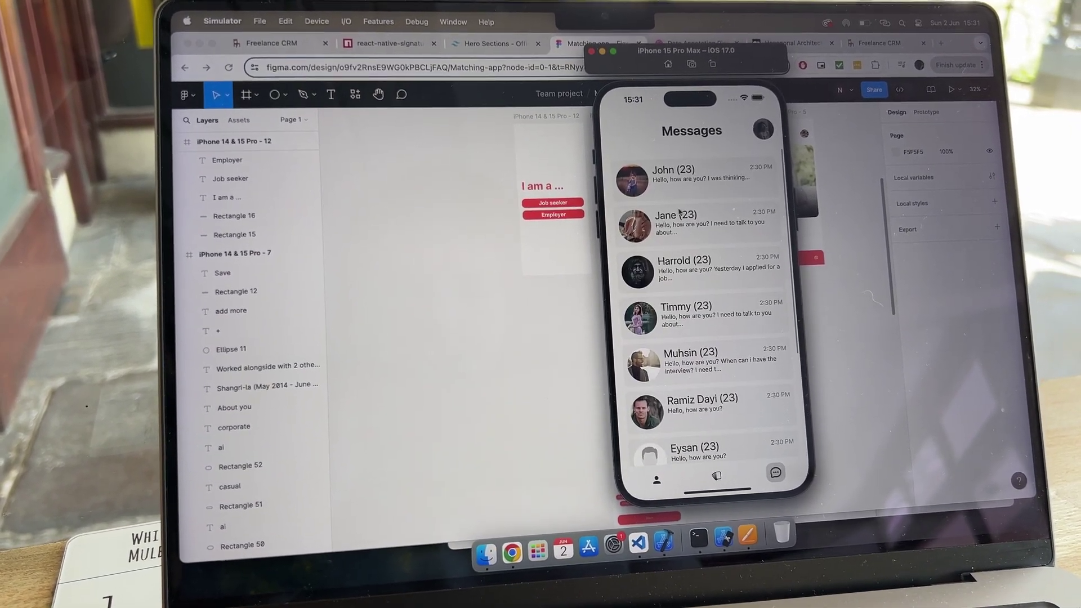
{"action": "left_click", "coordinate": [678, 215]}
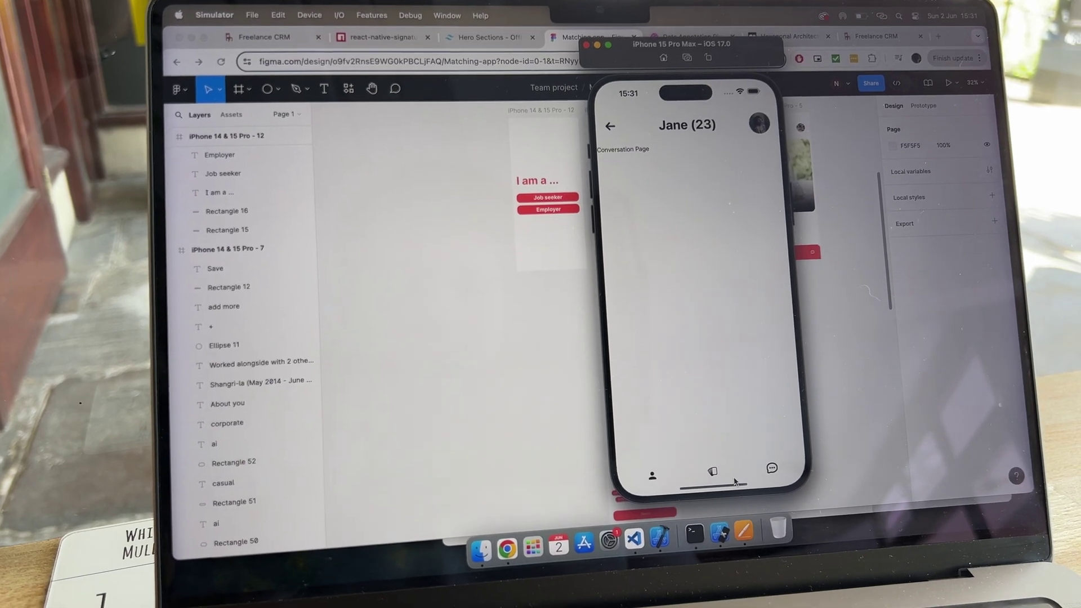
{"action": "left_click", "coordinate": [716, 470]}
Step: Move the simulator out of the foreground to reveal the Figma designs
{"action": "key", "text": "super+Tab"}
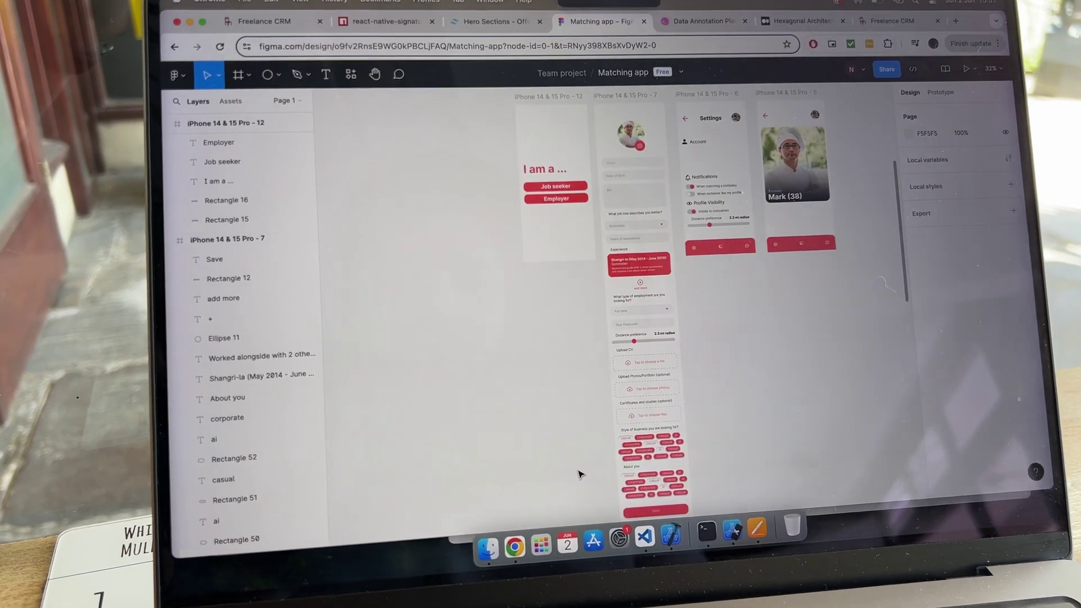
{"action": "scroll", "coordinate": [620, 370], "scroll_direction": "down", "scroll_amount": 5}
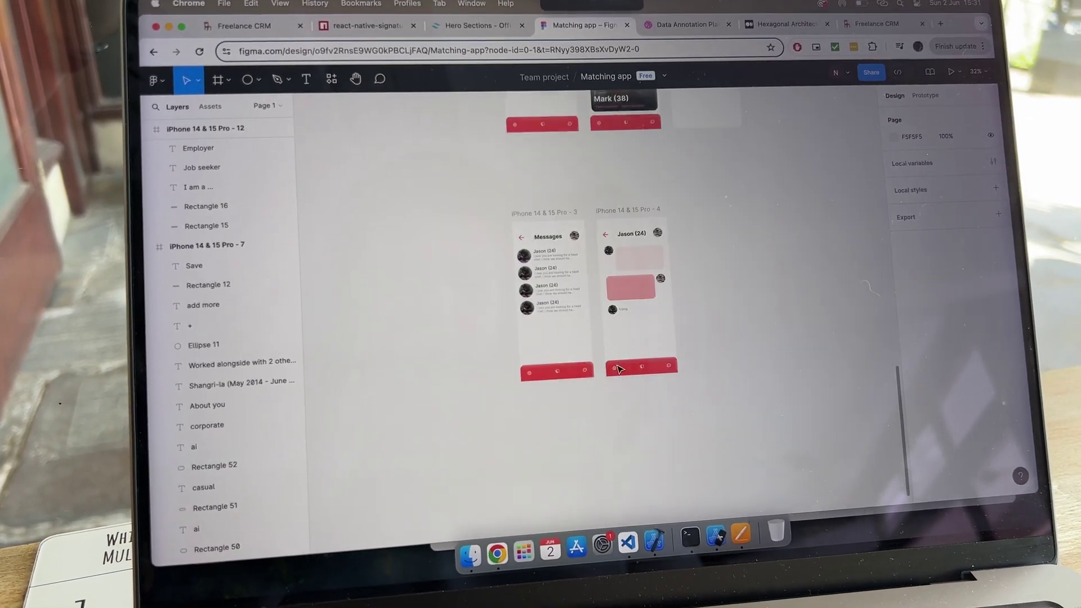